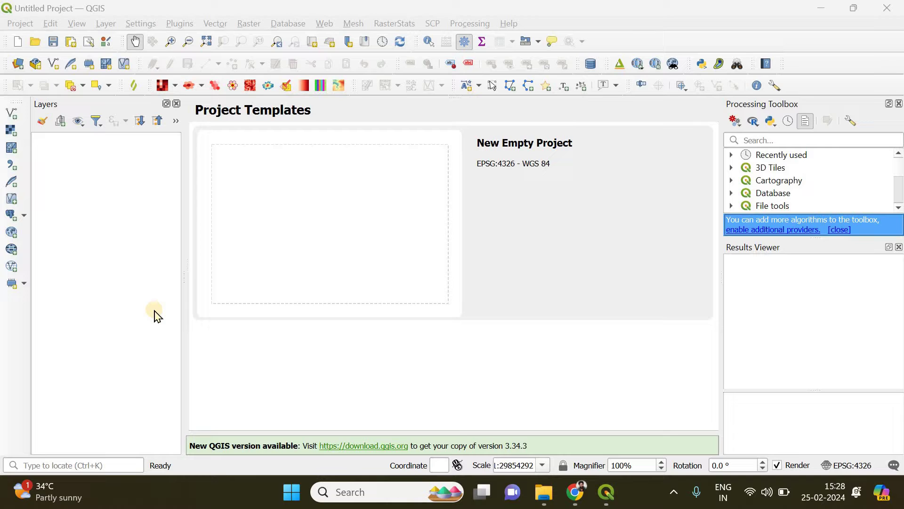
Create a New Empty Project from the QGIS Project Templates page.
{"action": "left_click", "coordinate": [354, 203]}
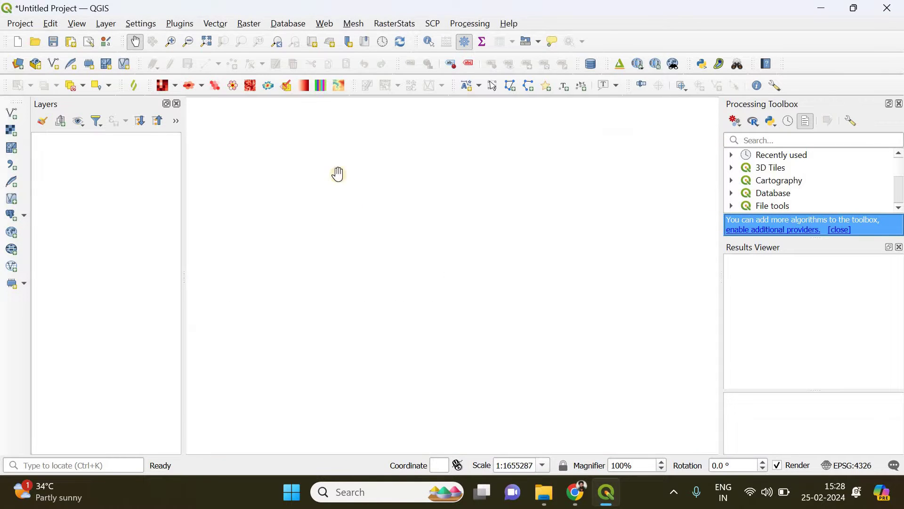
Drag Study Area Polygon.geojson from the Colour Polygon folder onto the QGIS canvas as a layer.
{"action": "left_click", "coordinate": [551, 499]}
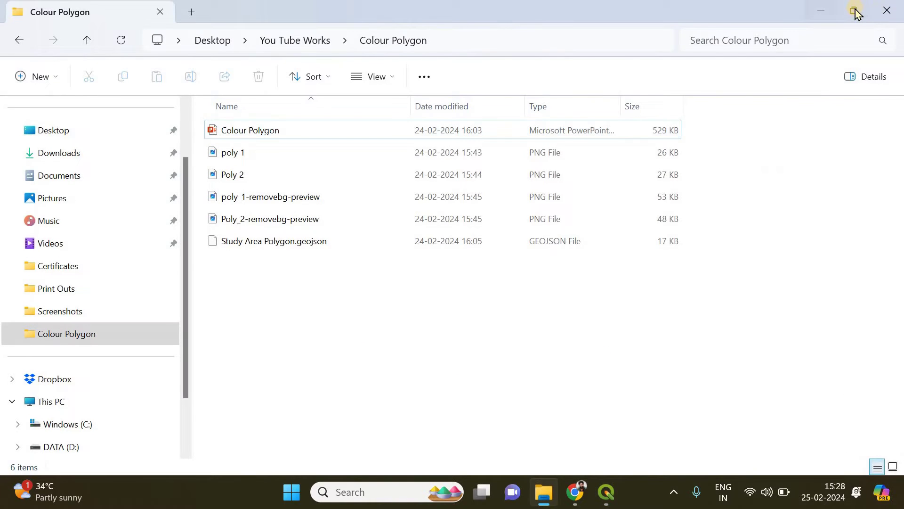
{"action": "key", "text": "super+Right"}
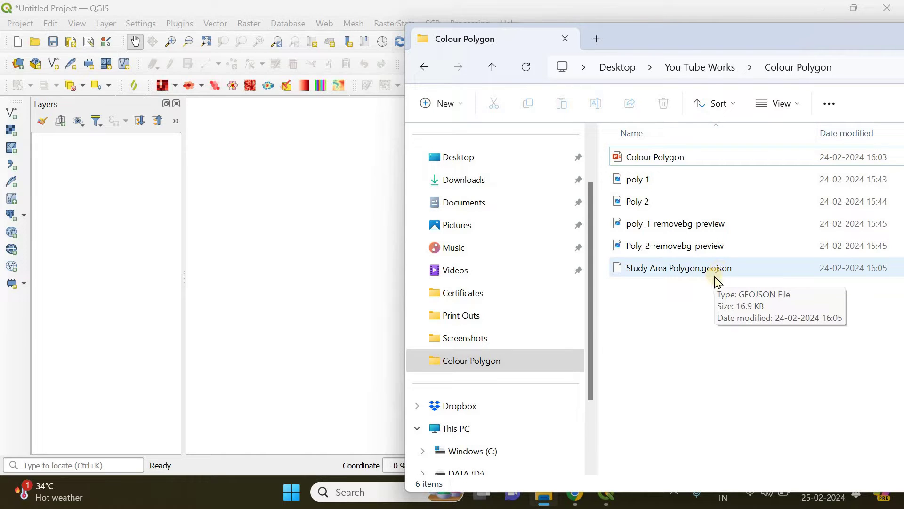
{"action": "mouse_move", "coordinate": [727, 273]}
{"action": "left_mouse_down"}
{"action": "mouse_move", "coordinate": [339, 277]}
{"action": "mouse_move", "coordinate": [313, 257]}
{"action": "left_mouse_up"}
{"action": "left_click_drag", "start_coordinate": [537, 52], "coordinate": [161, 42]}
{"action": "key", "text": "alt+Tab"}
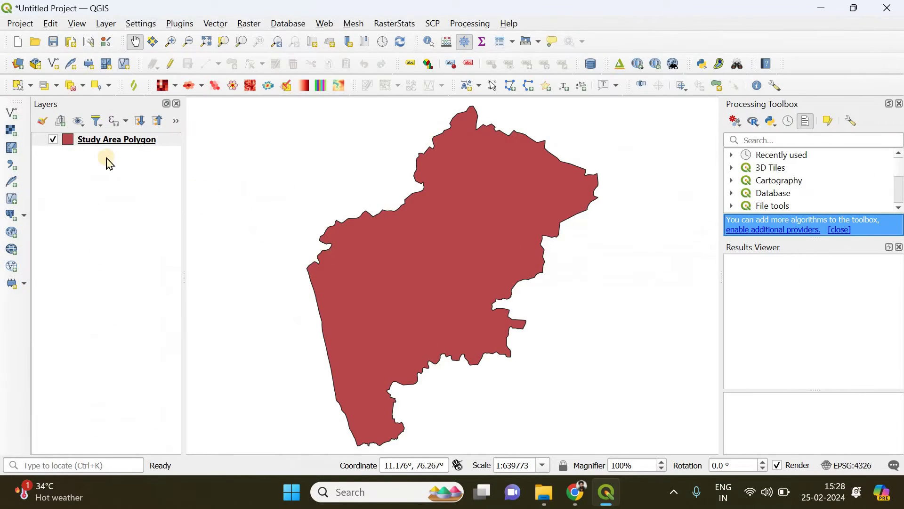
Set the Study Area Polygon's Simple Fill colour to green in Symbology and apply it.
{"action": "left_click", "coordinate": [138, 141]}
{"action": "right_click", "coordinate": [137, 140]}
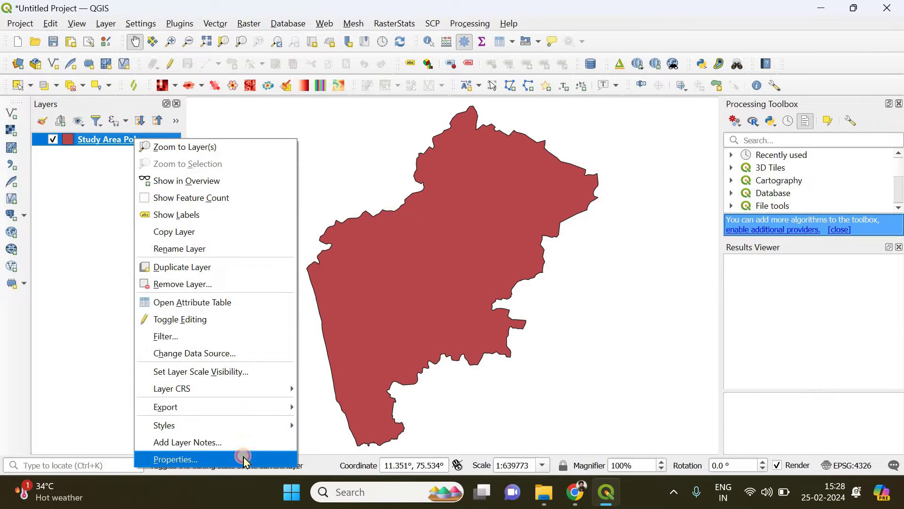
{"action": "left_click", "coordinate": [244, 460]}
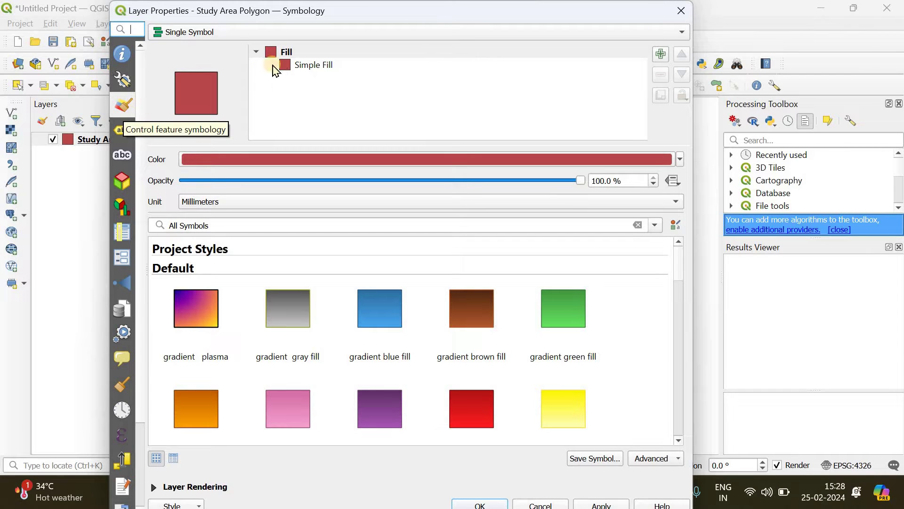
{"action": "left_click", "coordinate": [310, 66]}
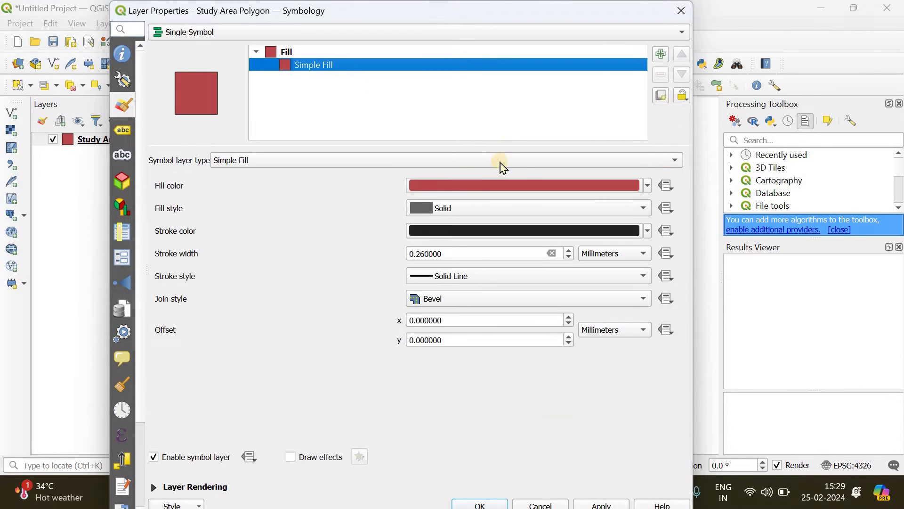
{"action": "left_click", "coordinate": [648, 187]}
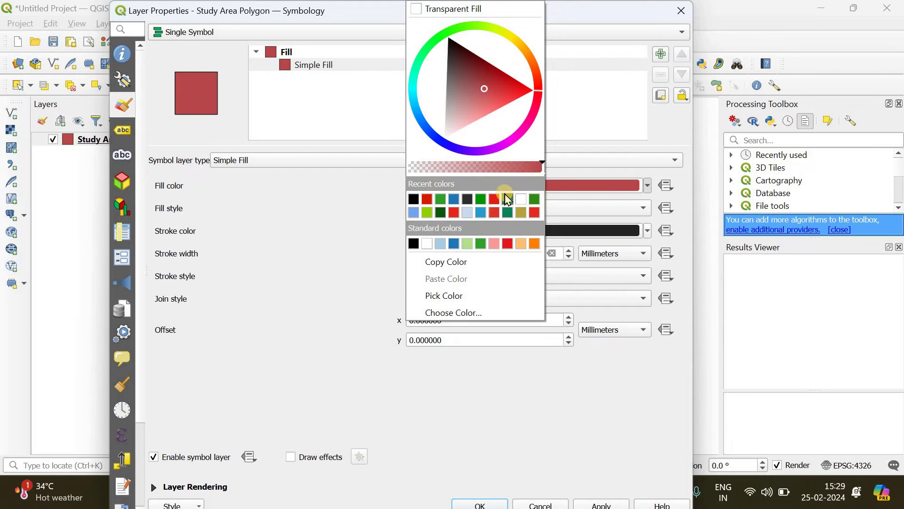
{"action": "left_click", "coordinate": [535, 199]}
{"action": "left_click", "coordinate": [272, 91]}
{"action": "left_click_drag", "start_coordinate": [276, 10], "coordinate": [389, 10]}
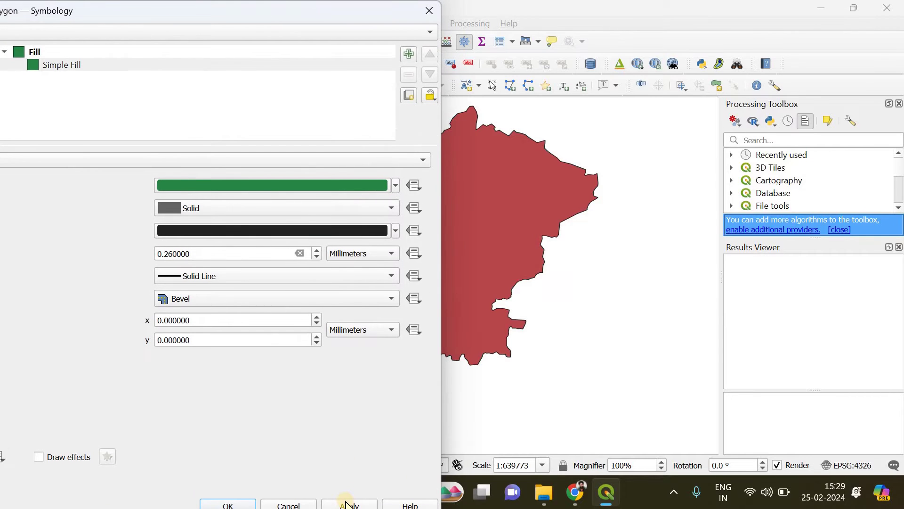
{"action": "left_click", "coordinate": [346, 504]}
Raise the polygon's stroke width from 0.26 to 0.86 mm, apply, and close Layer Properties.
{"action": "left_click_drag", "start_coordinate": [324, 10], "coordinate": [207, 263]}
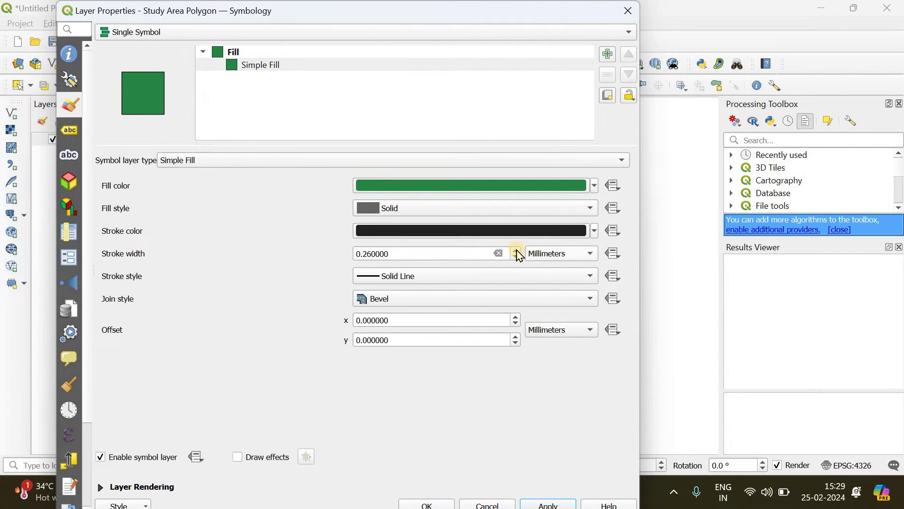
{"action": "left_click", "coordinate": [518, 250]}
{"action": "left_click", "coordinate": [518, 250]}
{"action": "left_click", "coordinate": [517, 250]}
{"action": "mouse_move", "coordinate": [484, 16]}
{"action": "left_mouse_down"}
{"action": "mouse_move", "coordinate": [365, 4]}
{"action": "mouse_move", "coordinate": [308, 40]}
{"action": "left_mouse_up"}
{"action": "left_click", "coordinate": [379, 505]}
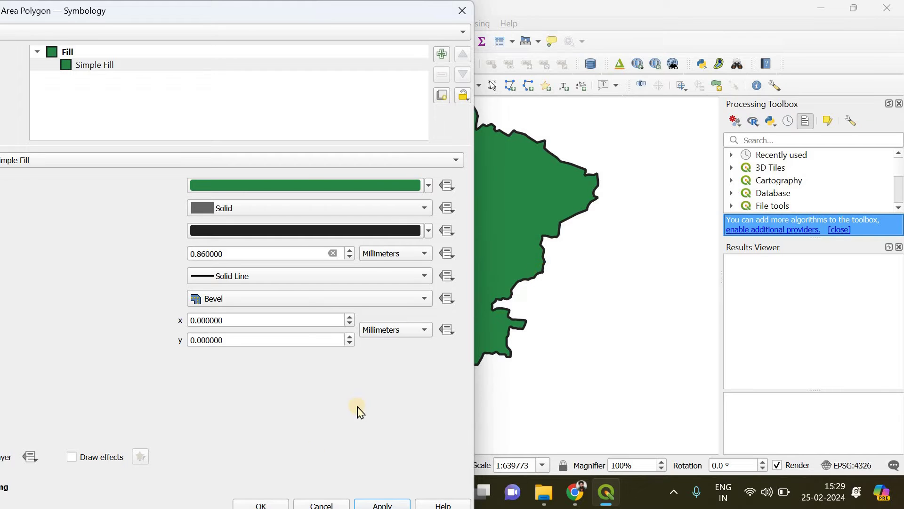
{"action": "left_click", "coordinate": [259, 504]}
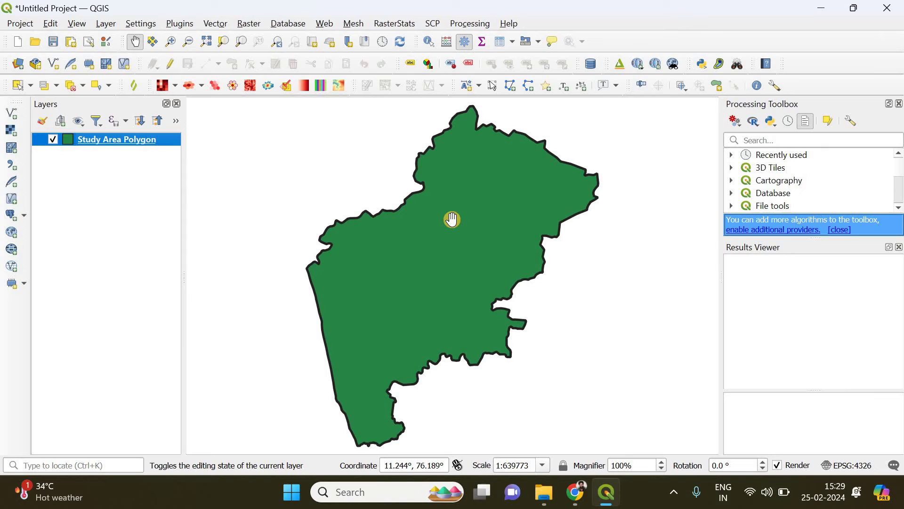
Start Save Features As for the study area layer in GeoJSON format, browsing to Colour Polygon.
{"action": "left_click", "coordinate": [137, 141]}
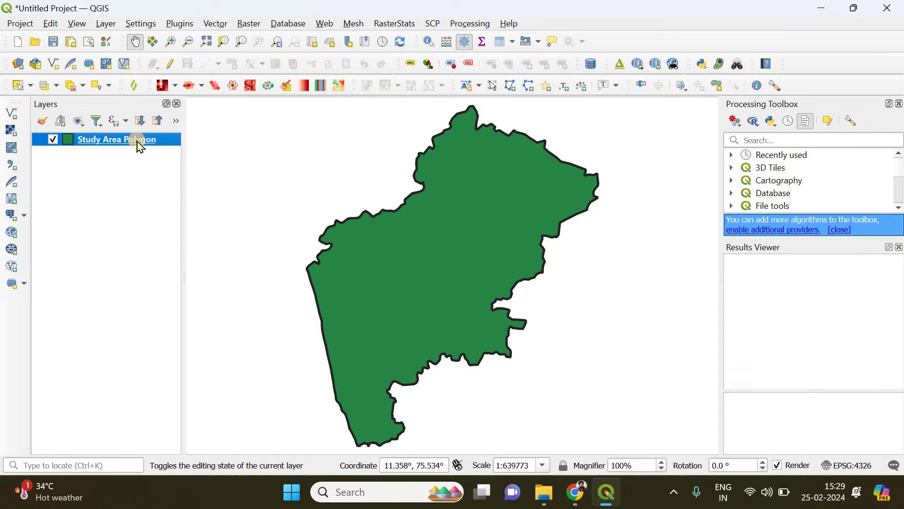
{"action": "right_click", "coordinate": [138, 144]}
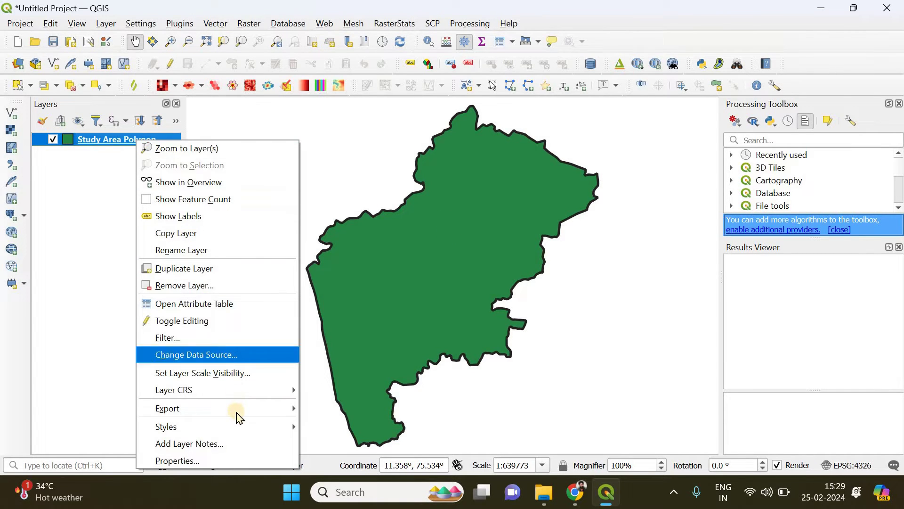
{"action": "mouse_move", "coordinate": [258, 409]}
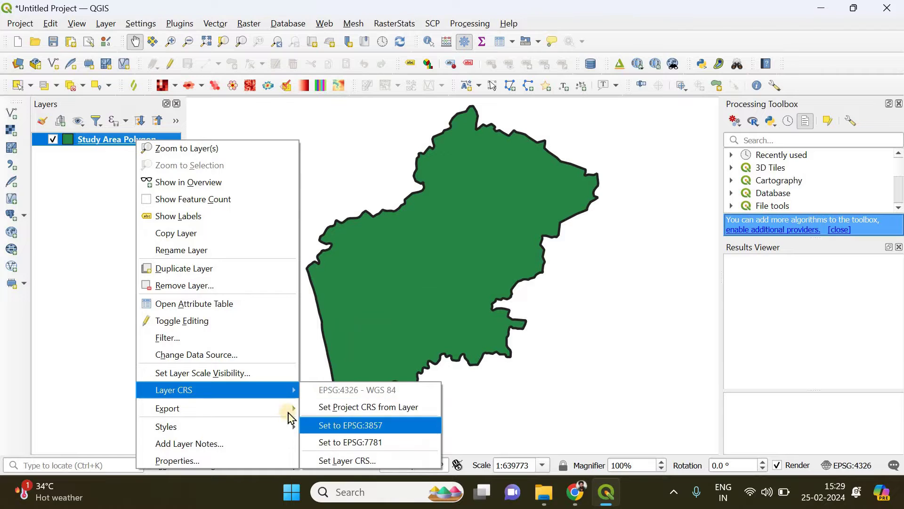
{"action": "mouse_move", "coordinate": [289, 427]}
{"action": "left_click", "coordinate": [320, 407]}
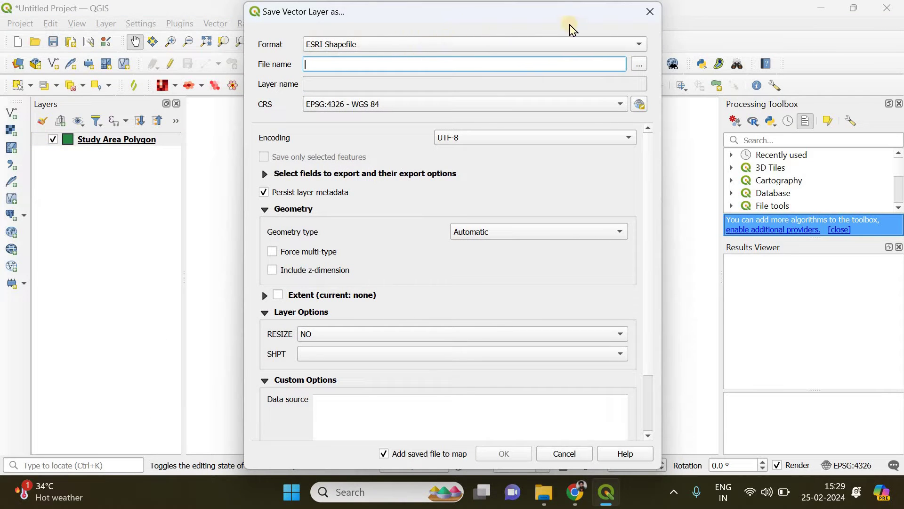
{"action": "left_click", "coordinate": [632, 47]}
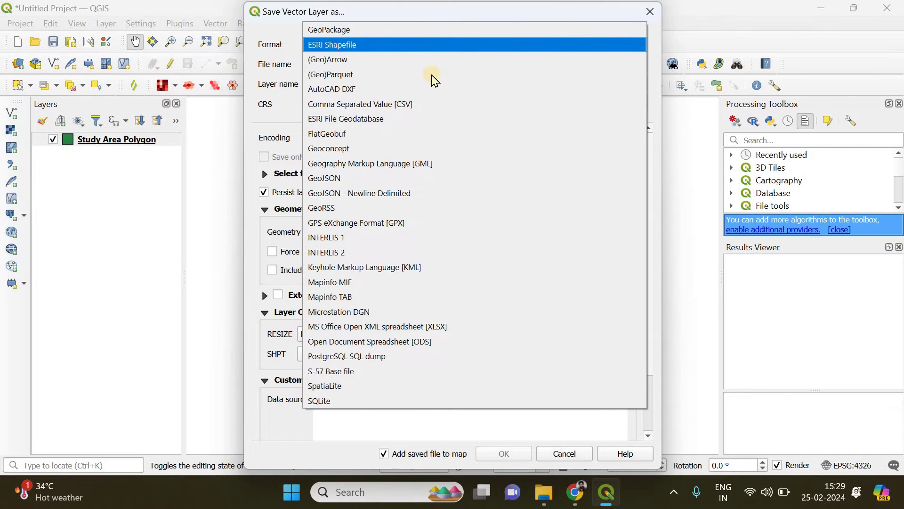
{"action": "left_click", "coordinate": [361, 183]}
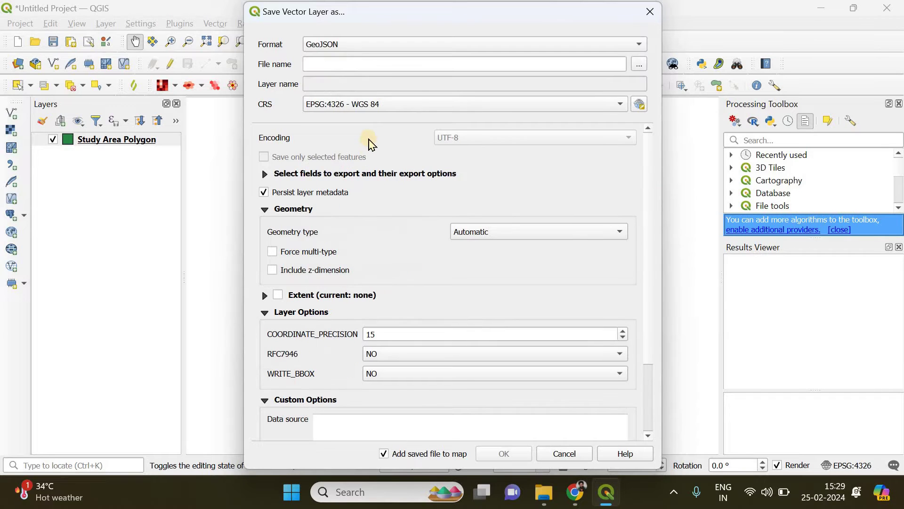
{"action": "left_click", "coordinate": [640, 66]}
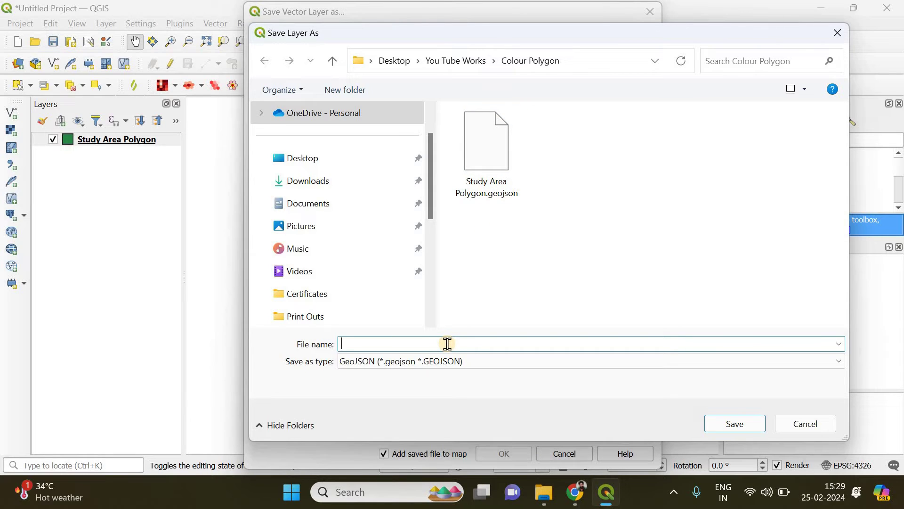
Name the export NEW STUDY AREA, save it, and add the exported GeoJSON to the map.
{"action": "type", "text": "n EW STUDY AREA"}
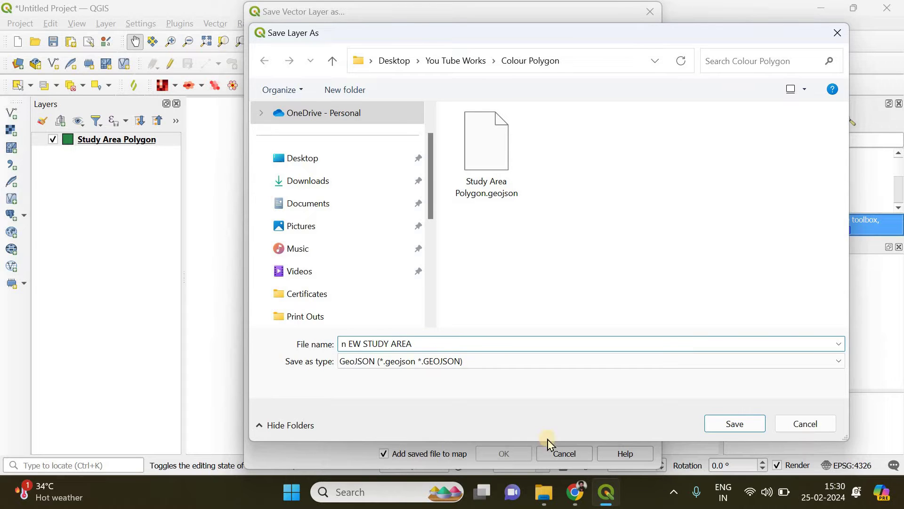
{"action": "key", "text": "Home"}
{"action": "key", "text": "Right"}
{"action": "key", "text": "BackSpace"}
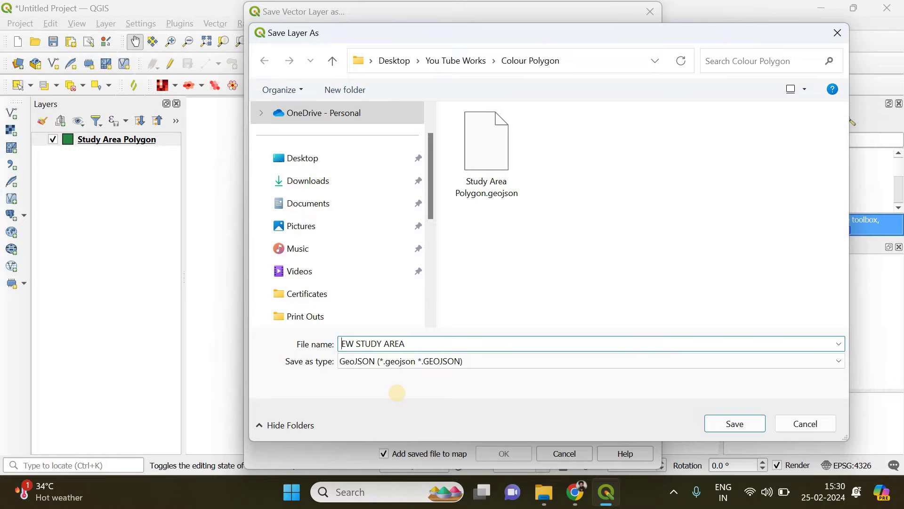
{"action": "type", "text": "N"}
{"action": "left_click", "coordinate": [737, 425]}
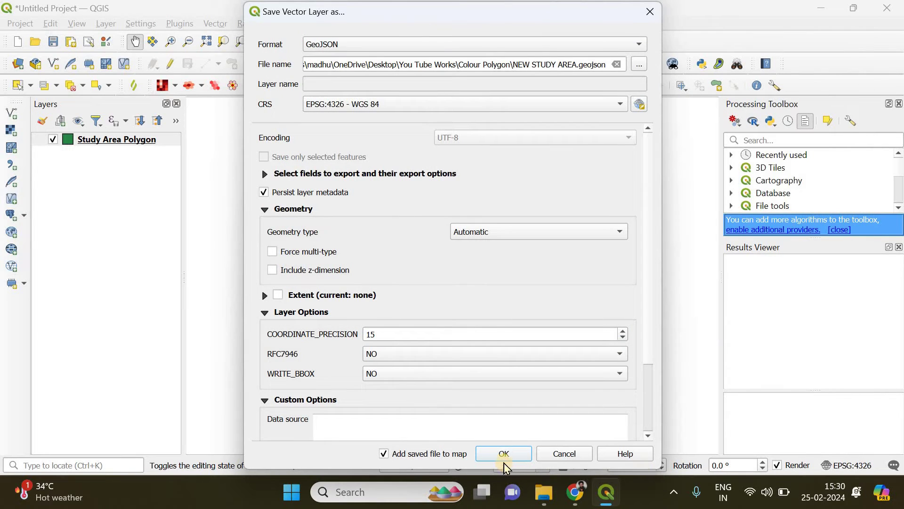
{"action": "left_click", "coordinate": [505, 454]}
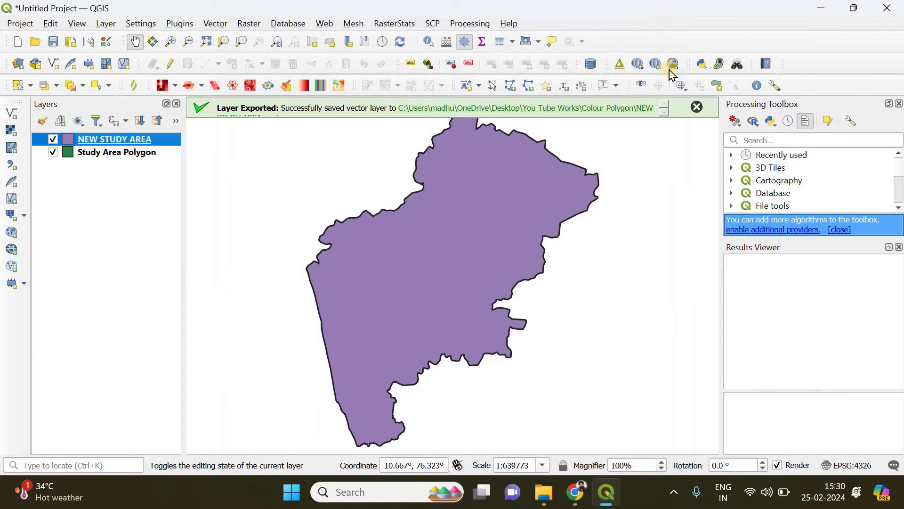
Refresh Colour Polygon to confirm NEW STUDY AREA.geojson and .qmd exist, then minimize File Explorer.
{"action": "left_click", "coordinate": [696, 105]}
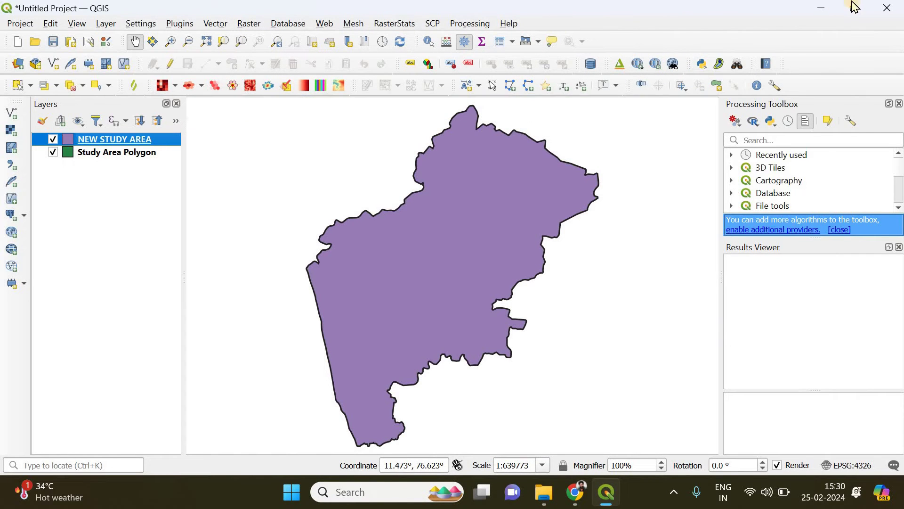
{"action": "left_click", "coordinate": [822, 8]}
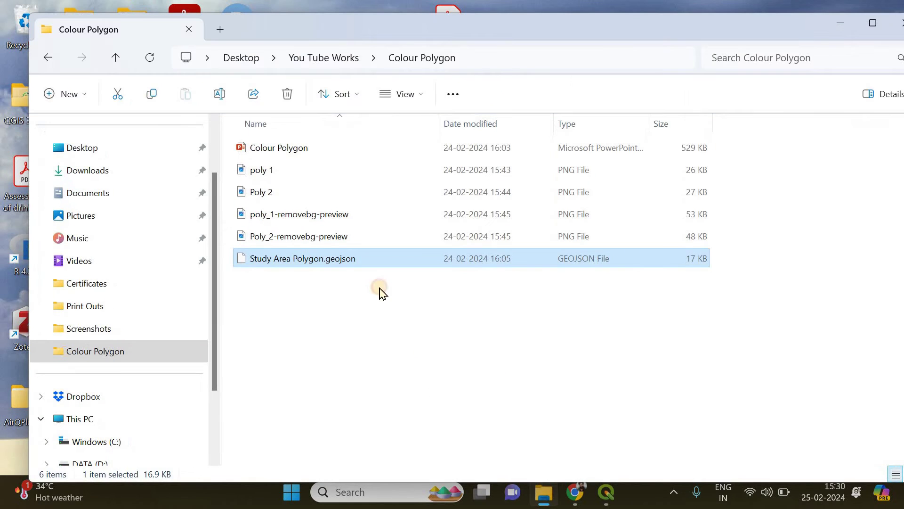
{"action": "left_click", "coordinate": [379, 293]}
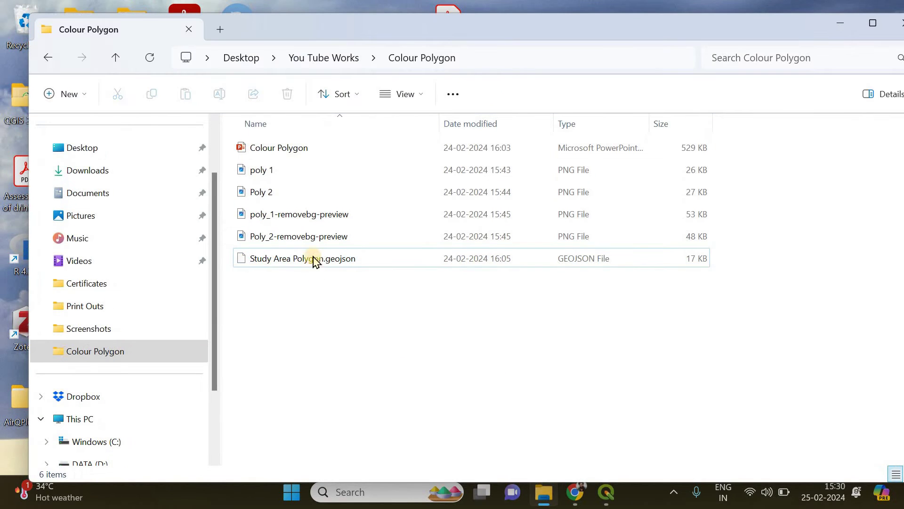
{"action": "left_click", "coordinate": [150, 57]}
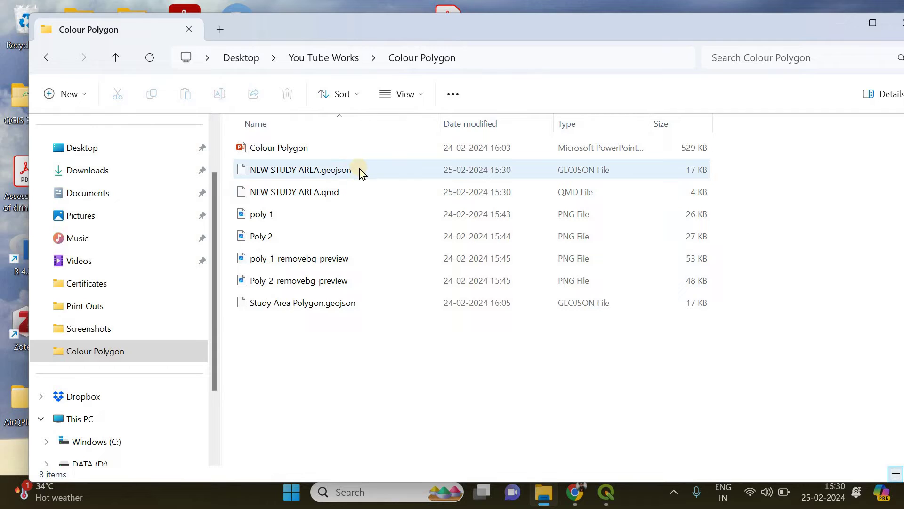
{"action": "left_click", "coordinate": [346, 174]}
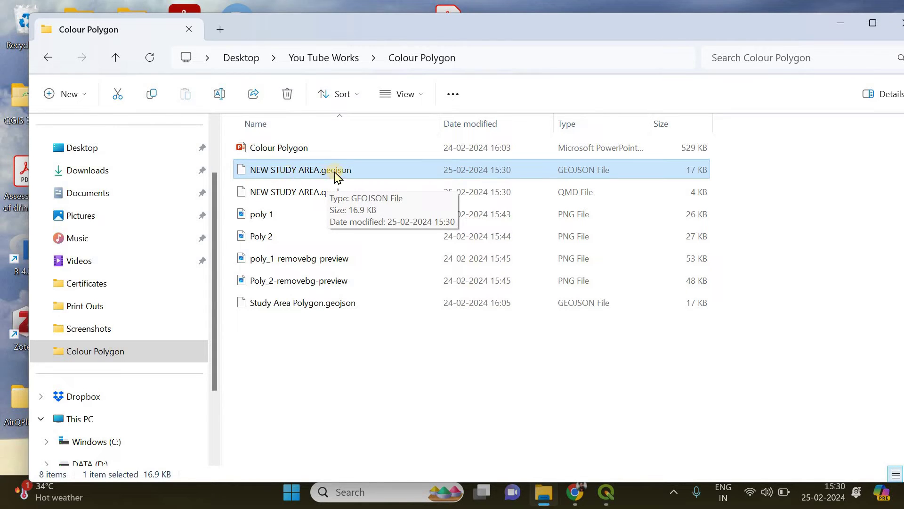
{"action": "double_click", "coordinate": [827, 34]}
{"action": "left_click", "coordinate": [530, 499]}
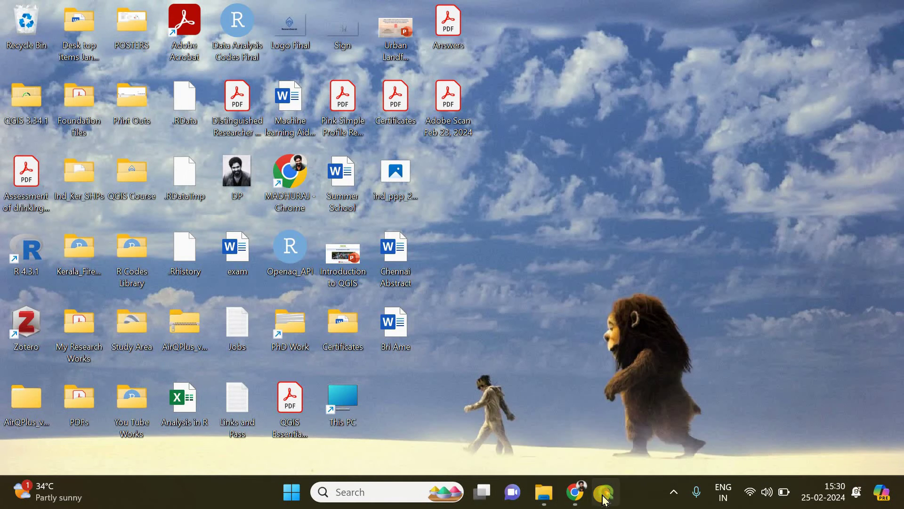
Back in QGIS, toggle both layers' visibility to compare purple NEW STUDY AREA with the green original.
{"action": "left_click", "coordinate": [607, 492]}
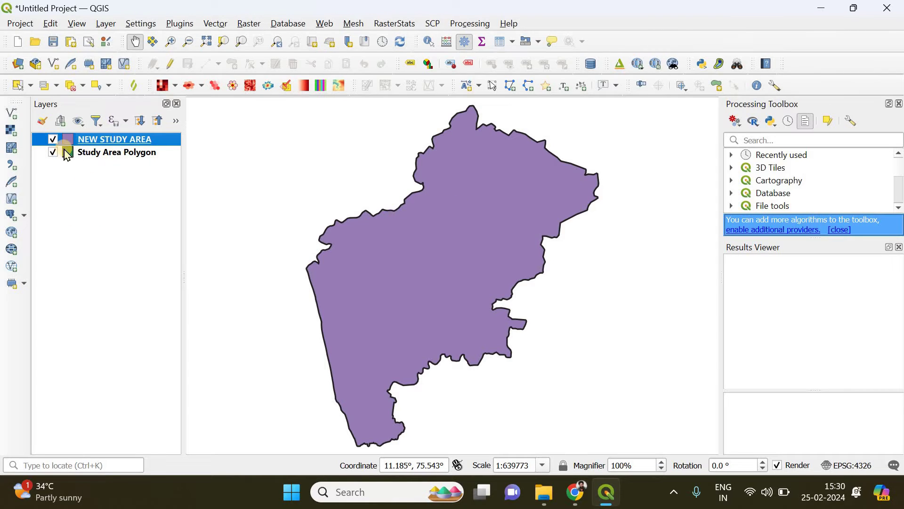
{"action": "left_click", "coordinate": [53, 139]}
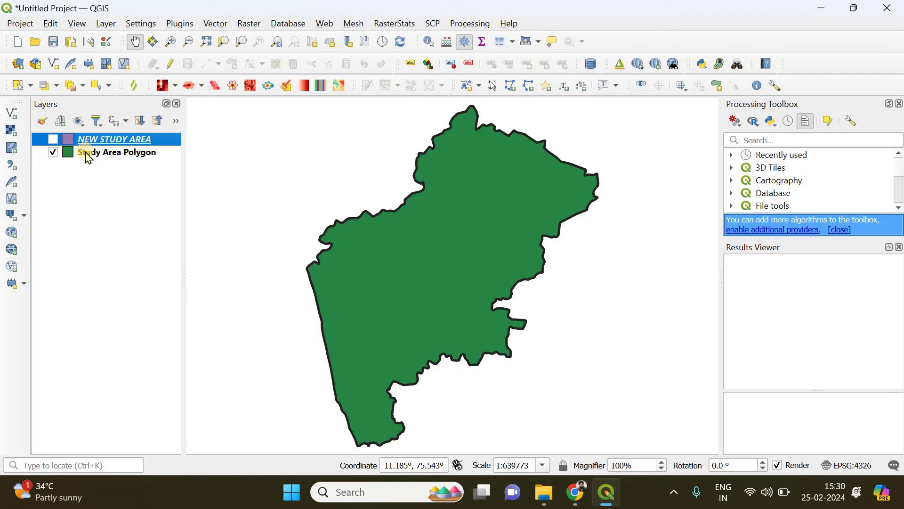
{"action": "left_click", "coordinate": [53, 152]}
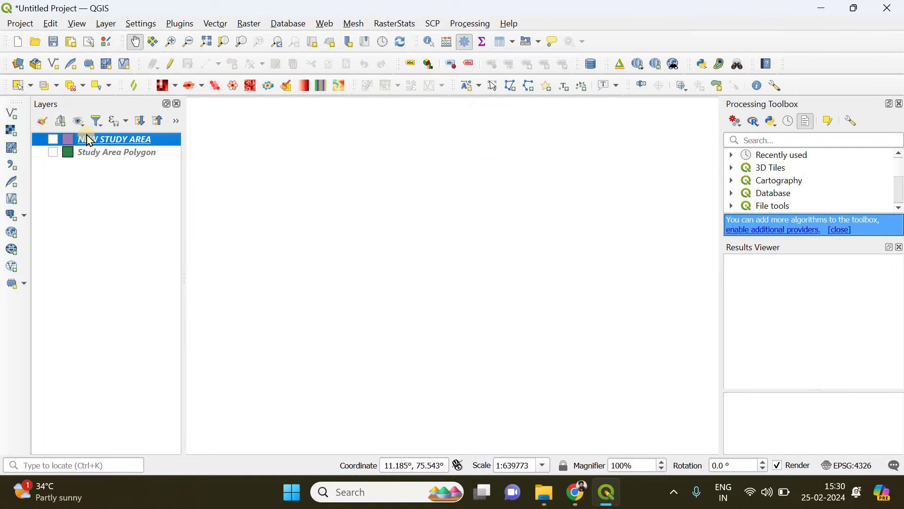
{"action": "key", "text": "space"}
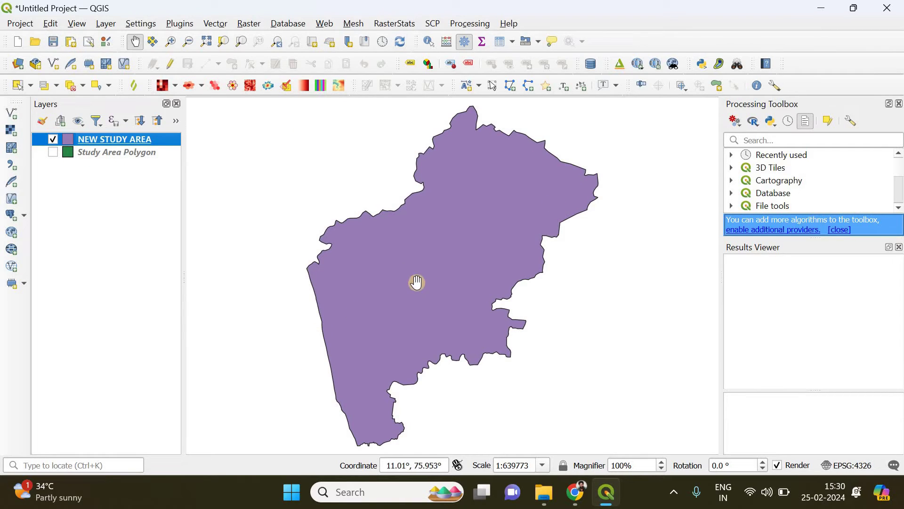
{"action": "left_click", "coordinate": [53, 152]}
{"action": "key", "text": "space"}
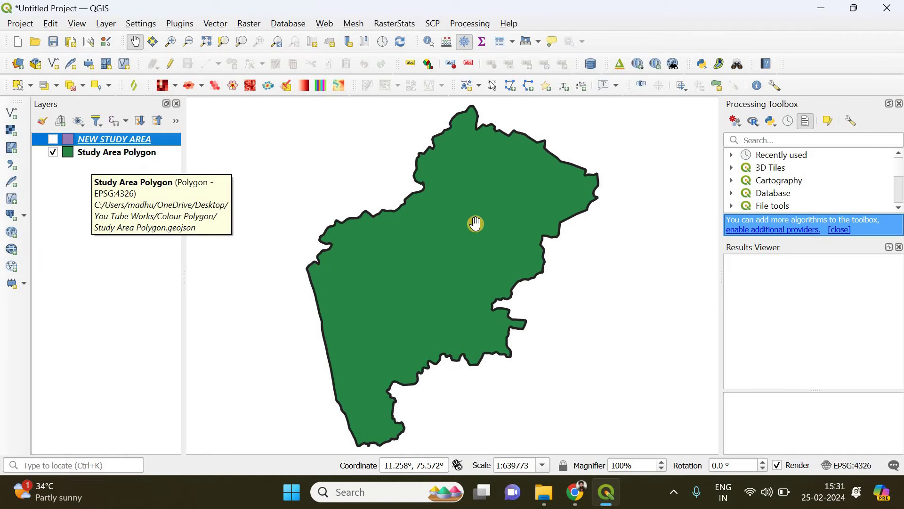
{"action": "key", "text": "space"}
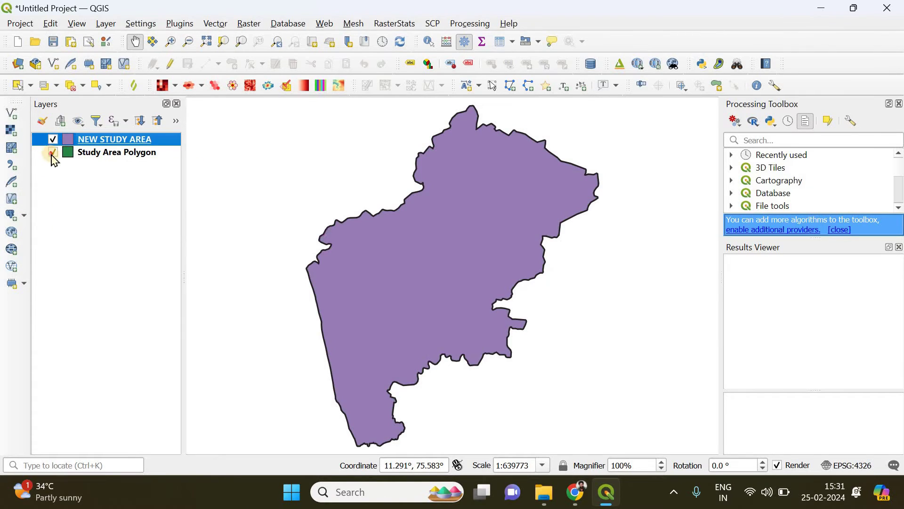
Finish comparing with NEW STUDY AREA hidden and Study Area Polygon visible and selected.
{"action": "left_click", "coordinate": [52, 151]}
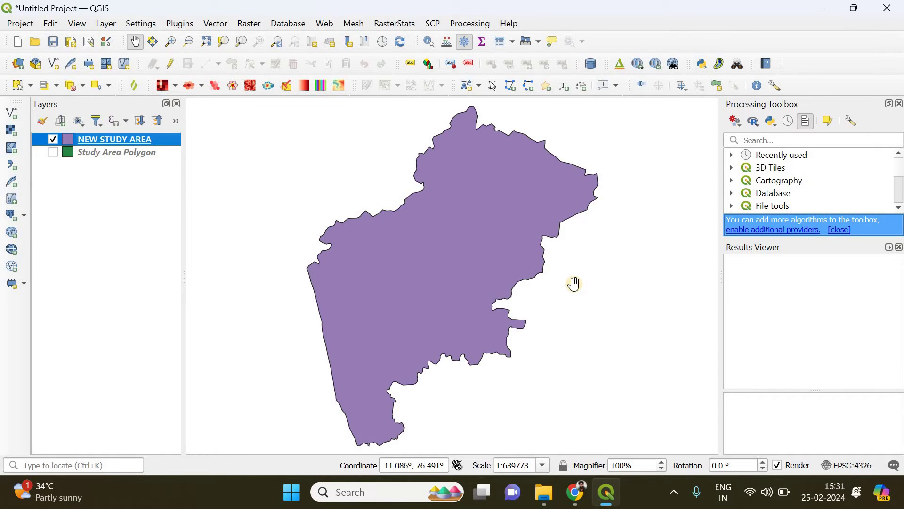
{"action": "left_click", "coordinate": [53, 152]}
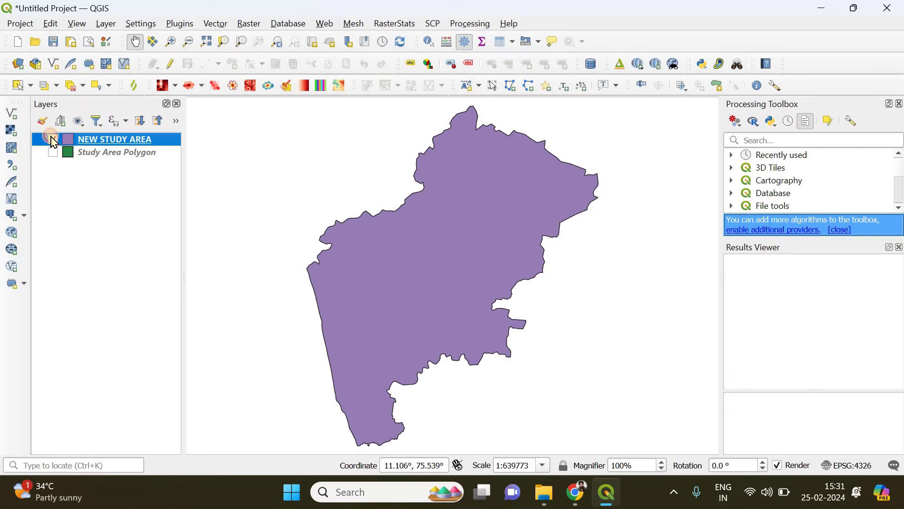
{"action": "key", "text": "space"}
{"action": "left_click", "coordinate": [52, 139]}
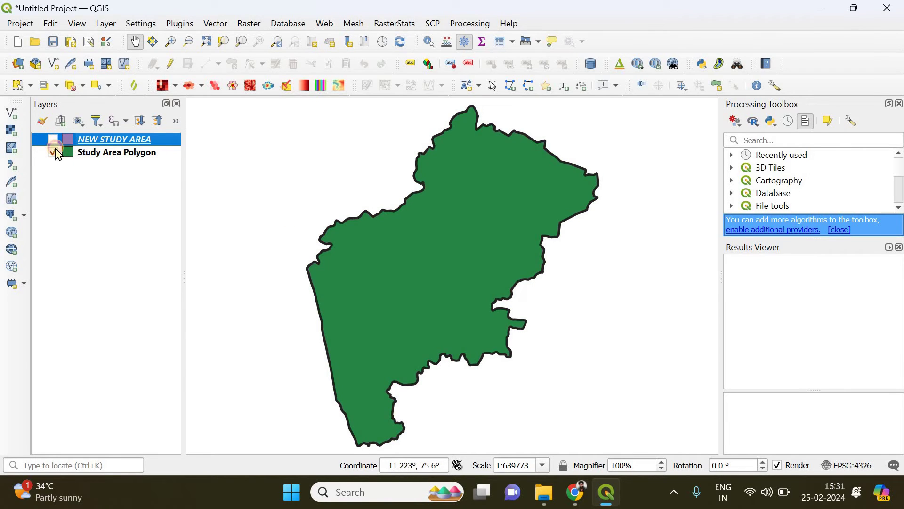
{"action": "left_click", "coordinate": [53, 152]}
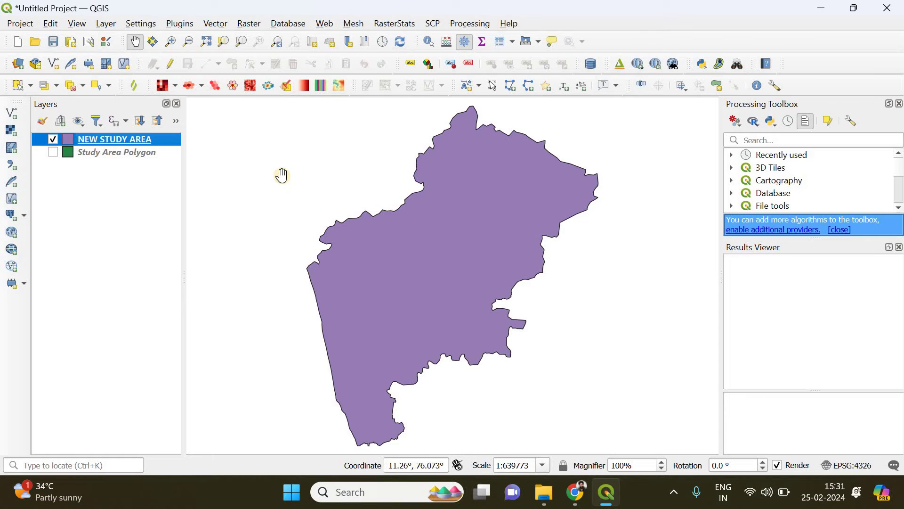
{"action": "left_click", "coordinate": [54, 152]}
{"action": "left_click", "coordinate": [53, 139]}
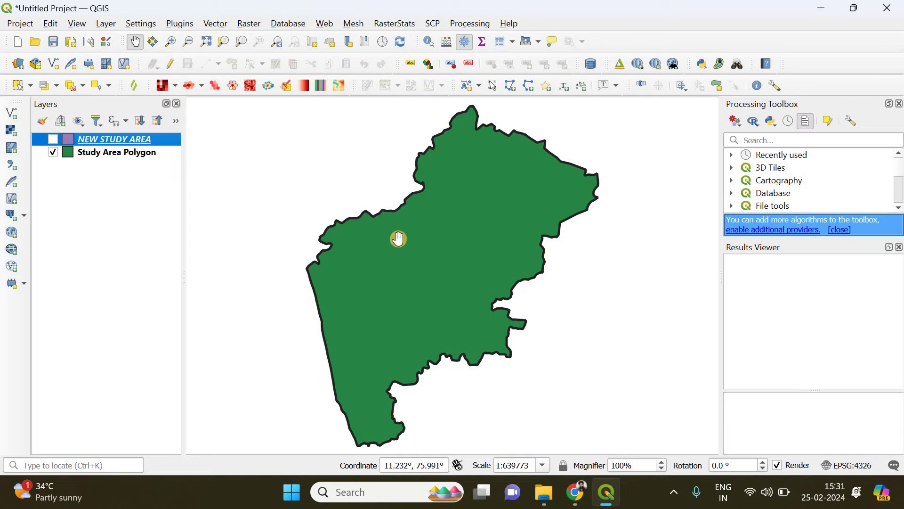
{"action": "left_click", "coordinate": [111, 153]}
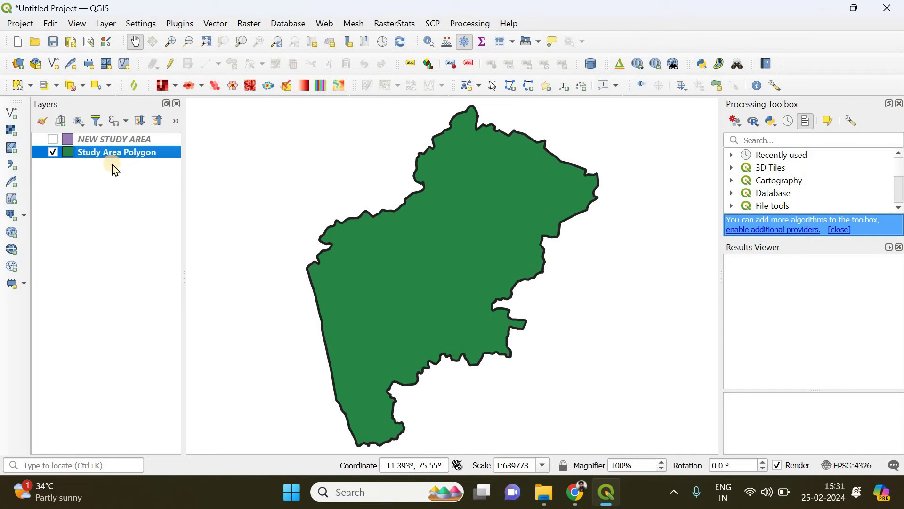
Open the Save as QGIS Layer Style File dialog for Study Area Polygon.
{"action": "right_click", "coordinate": [131, 158]}
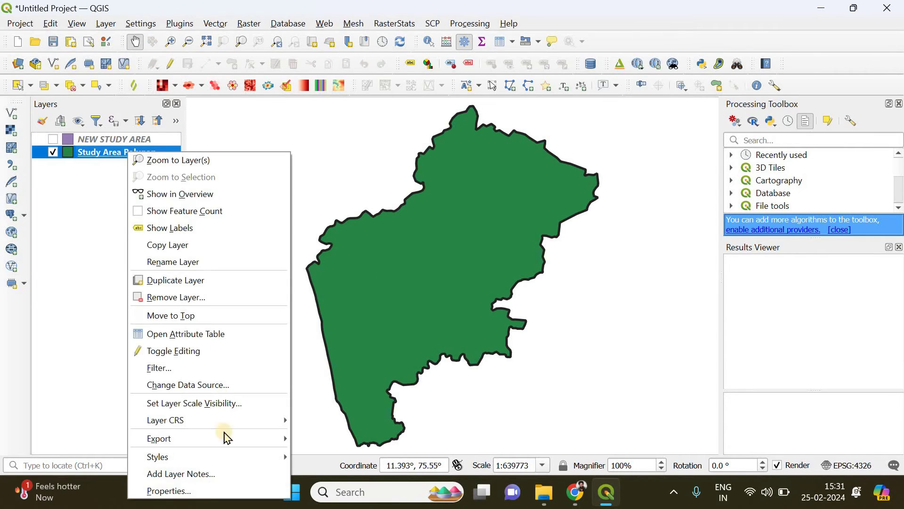
{"action": "left_click", "coordinate": [298, 400]}
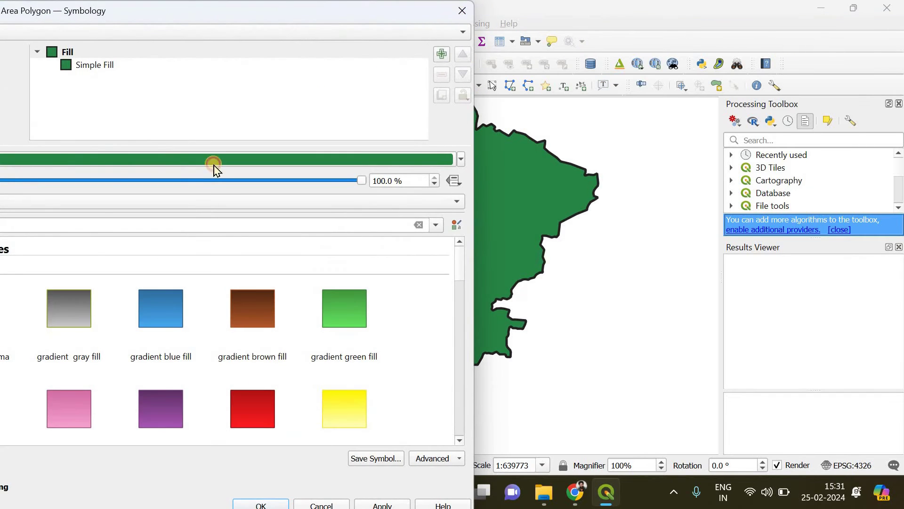
{"action": "left_click", "coordinate": [456, 11]}
{"action": "left_click", "coordinate": [114, 157]}
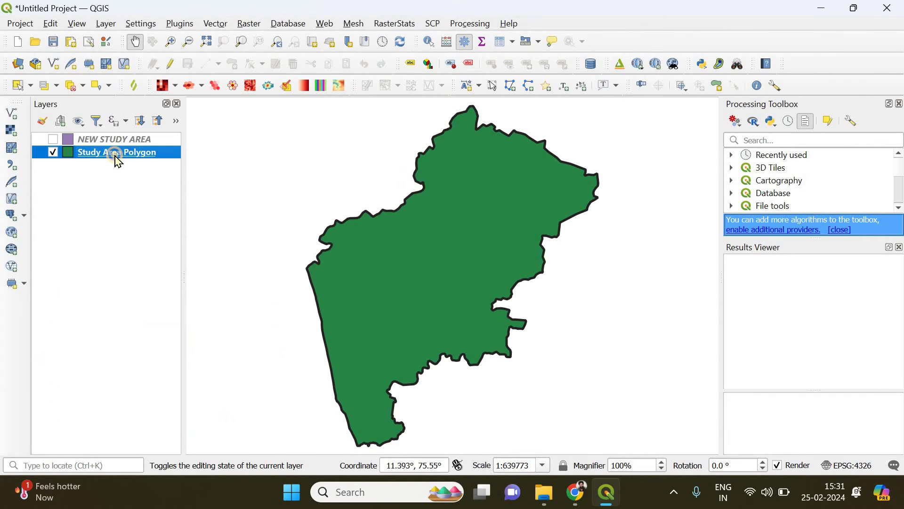
{"action": "right_click", "coordinate": [115, 157]}
{"action": "mouse_move", "coordinate": [237, 442]}
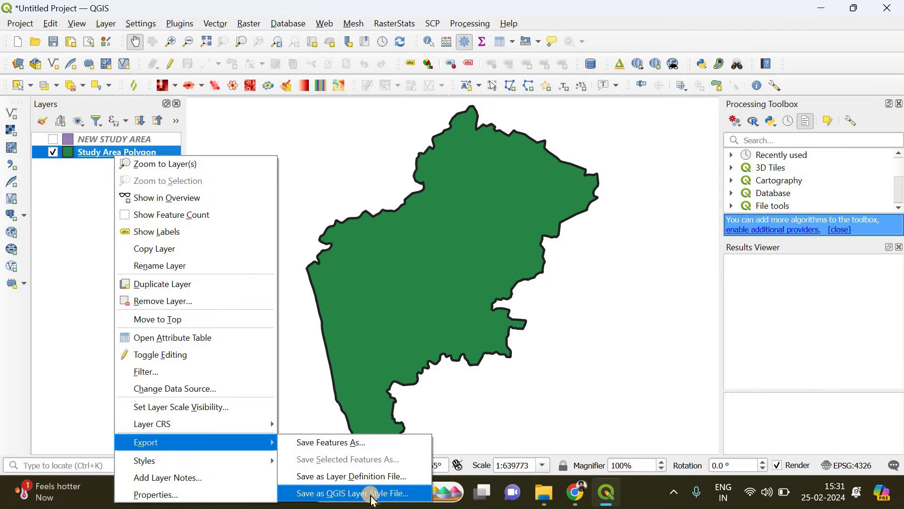
{"action": "left_click", "coordinate": [372, 494]}
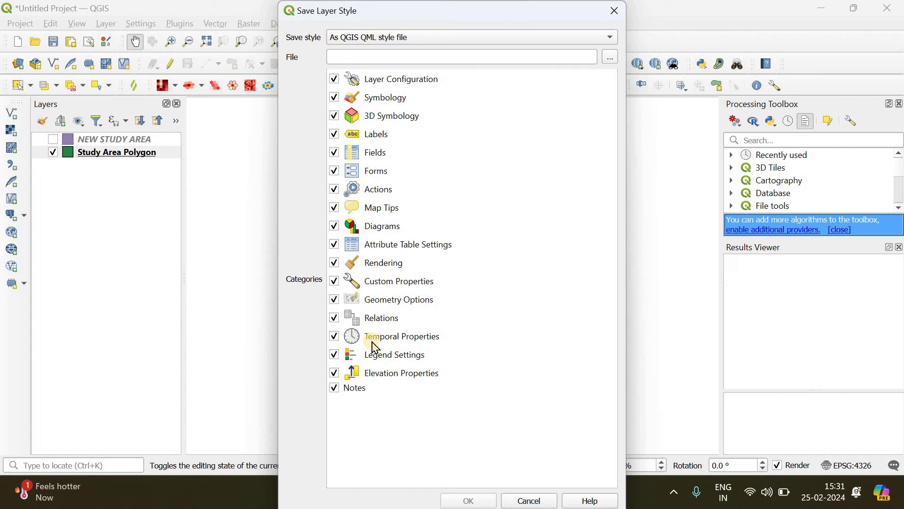
{"action": "left_click_drag", "start_coordinate": [445, 11], "coordinate": [561, 36]}
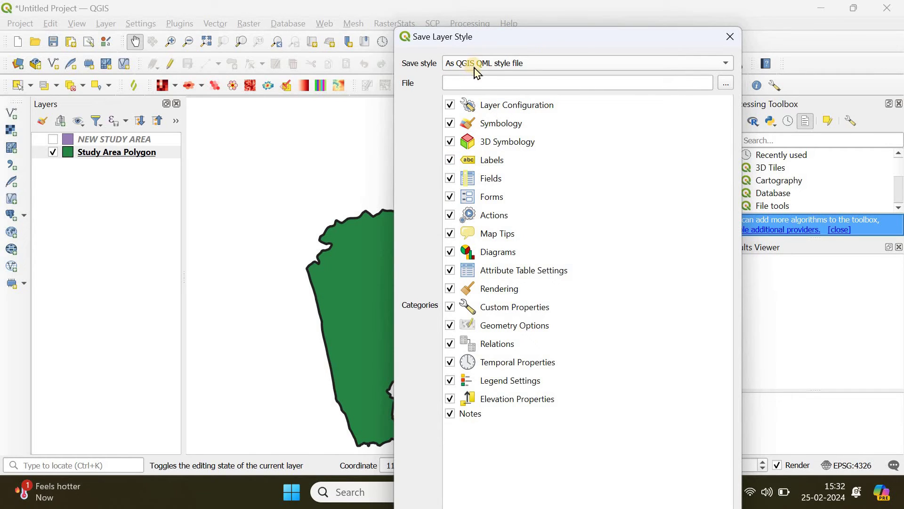
Save the style as 'layer style' in the Colour Polygon folder and confirm.
{"action": "left_click", "coordinate": [726, 84]}
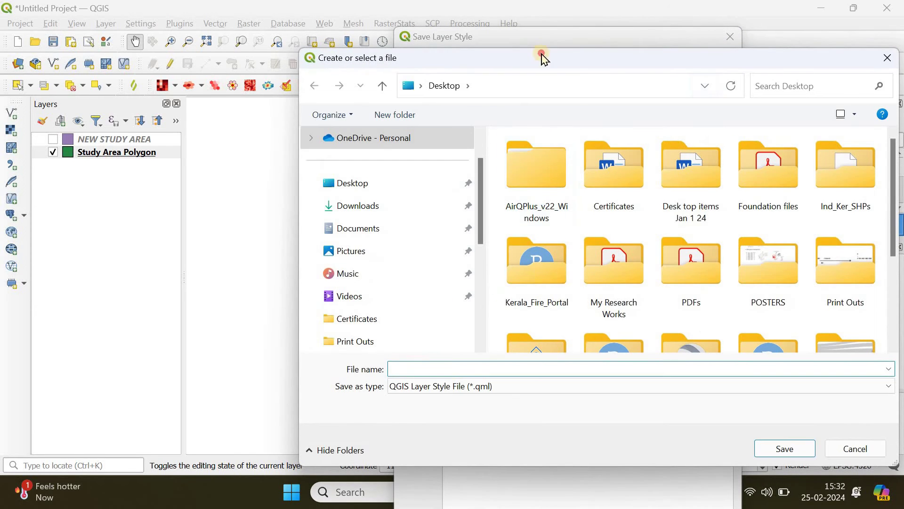
{"action": "left_click_drag", "start_coordinate": [542, 57], "coordinate": [473, 44]}
{"action": "left_click", "coordinate": [295, 214]}
{"action": "scroll", "coordinate": [203, 236], "scroll_direction": "down", "scroll_amount": 3}
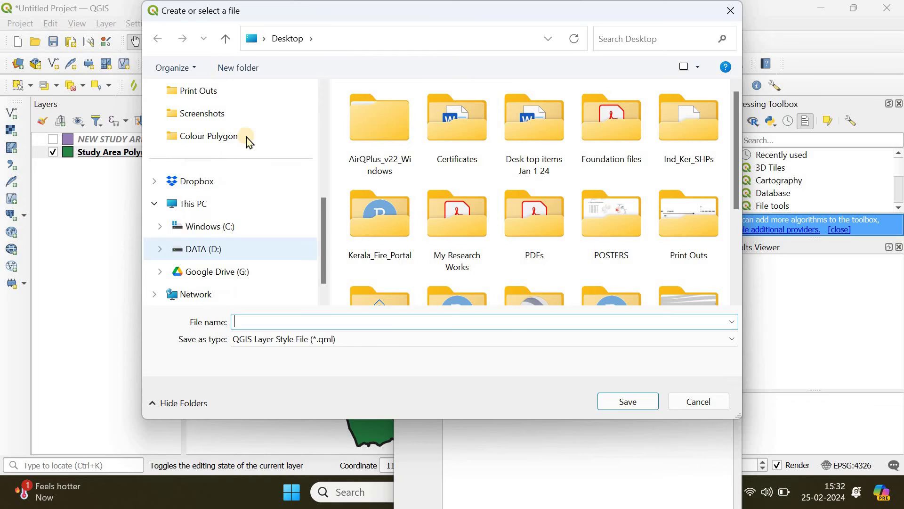
{"action": "left_click", "coordinate": [296, 152]}
{"action": "left_click", "coordinate": [285, 324]}
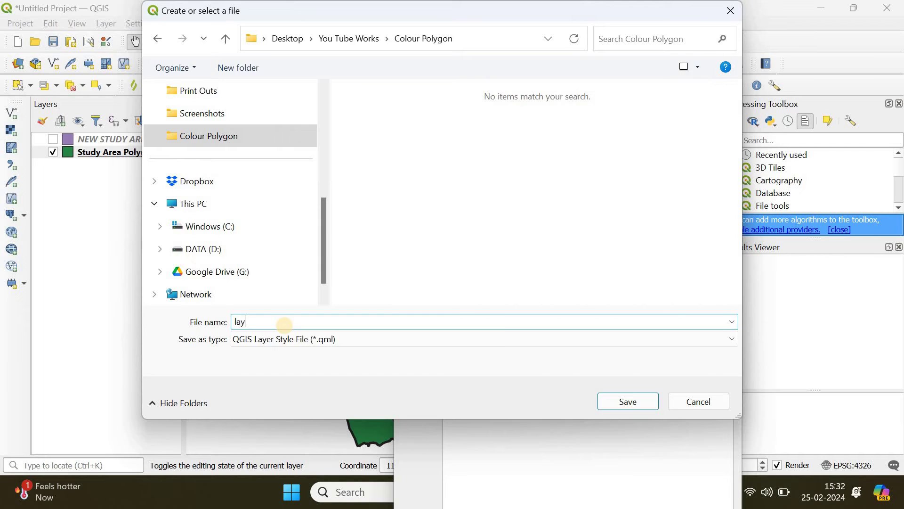
{"action": "type", "text": "layer style"}
{"action": "left_click", "coordinate": [630, 401]}
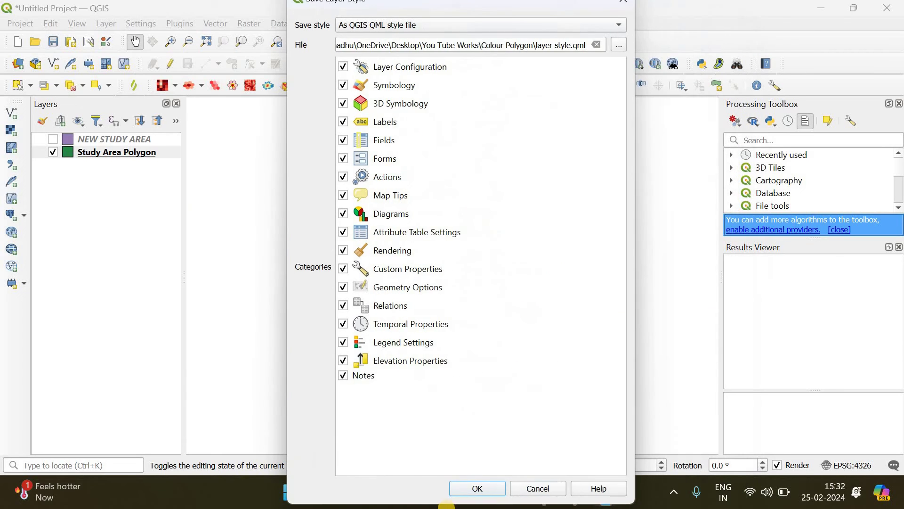
{"action": "left_click", "coordinate": [477, 501]}
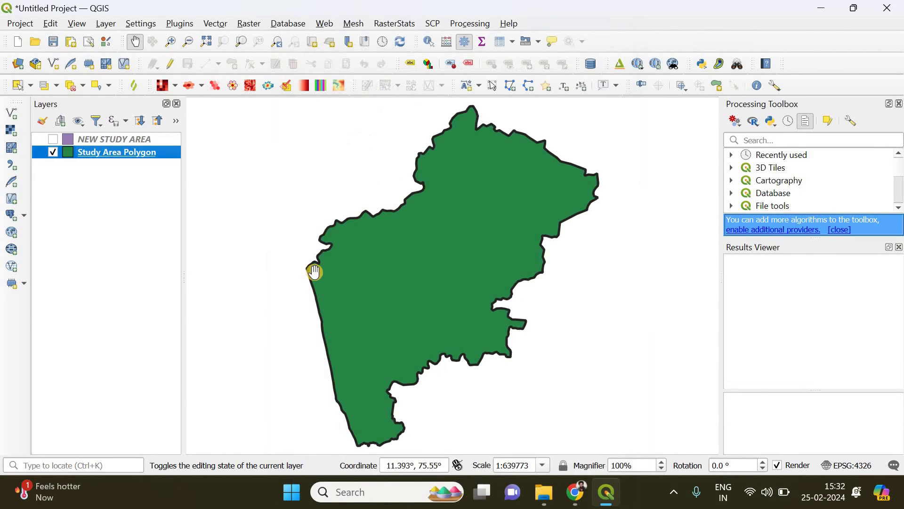
Turn off Study Area Polygon, turn on NEW STUDY AREA, and nudge the map to recentre it.
{"action": "left_click", "coordinate": [54, 152]}
{"action": "left_click", "coordinate": [54, 139]}
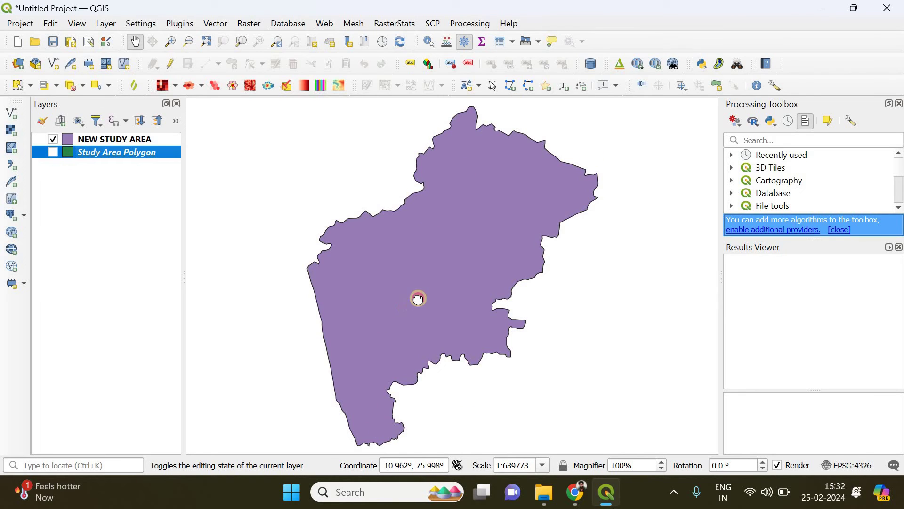
{"action": "left_click_drag", "start_coordinate": [418, 299], "coordinate": [416, 302]}
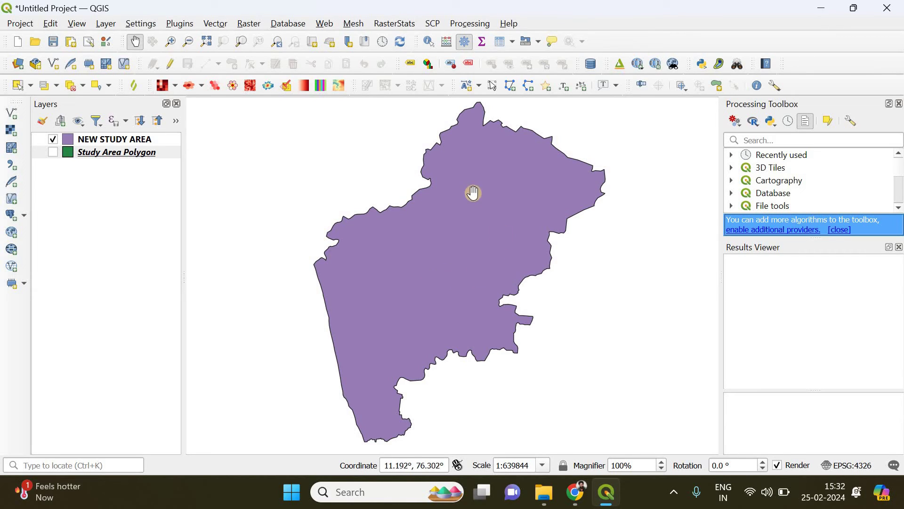
Load 'layer style.qml' onto NEW STUDY AREA in its Properties, turning the purple fill green.
{"action": "right_click", "coordinate": [139, 145]}
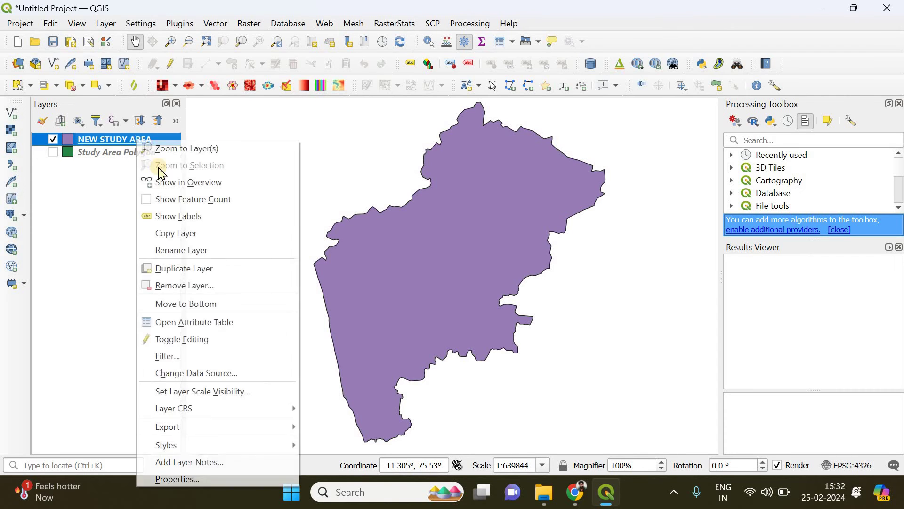
{"action": "left_click", "coordinate": [216, 481]}
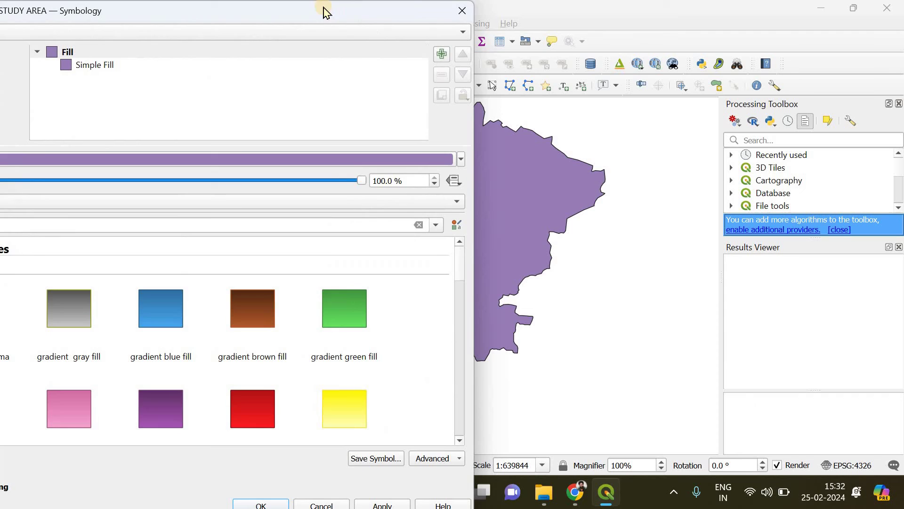
{"action": "left_click_drag", "start_coordinate": [323, 12], "coordinate": [476, 12]}
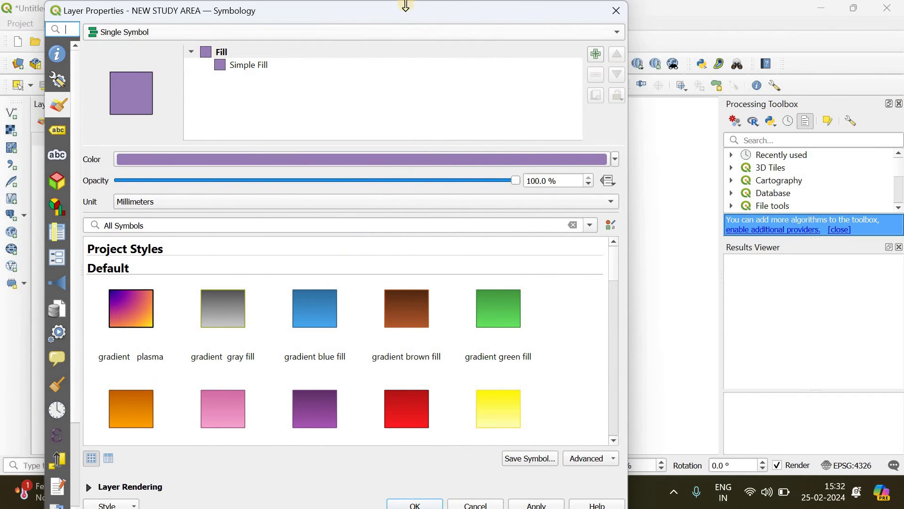
{"action": "mouse_move", "coordinate": [406, 5]}
{"action": "left_mouse_down"}
{"action": "mouse_move", "coordinate": [406, 91]}
{"action": "mouse_move", "coordinate": [413, 7]}
{"action": "left_mouse_up"}
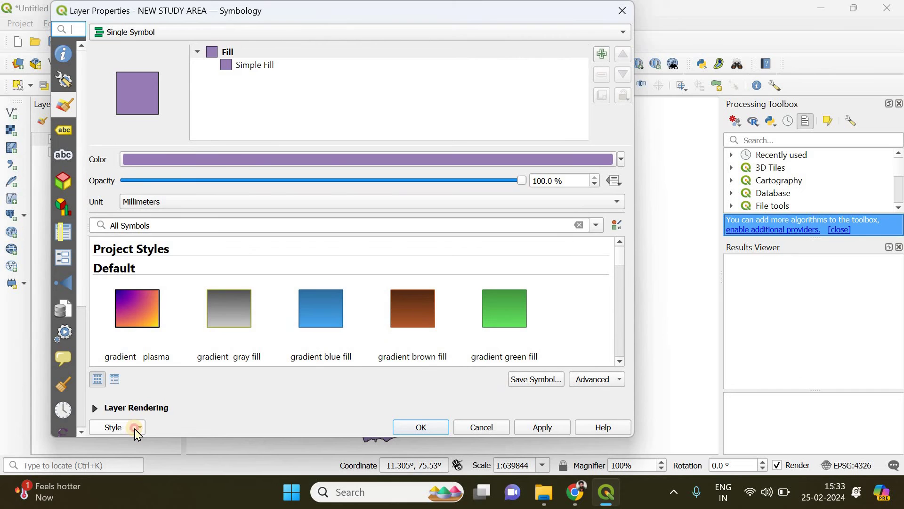
{"action": "left_click", "coordinate": [136, 427]}
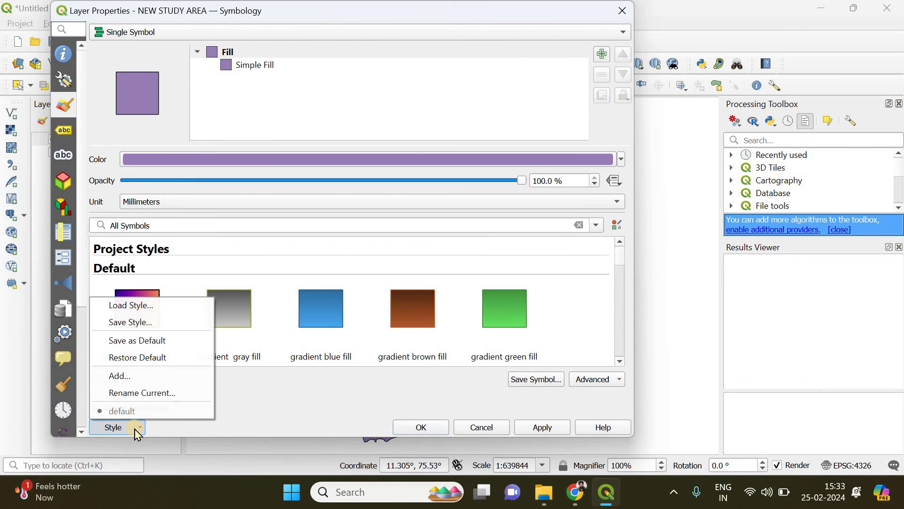
{"action": "left_click", "coordinate": [157, 306]}
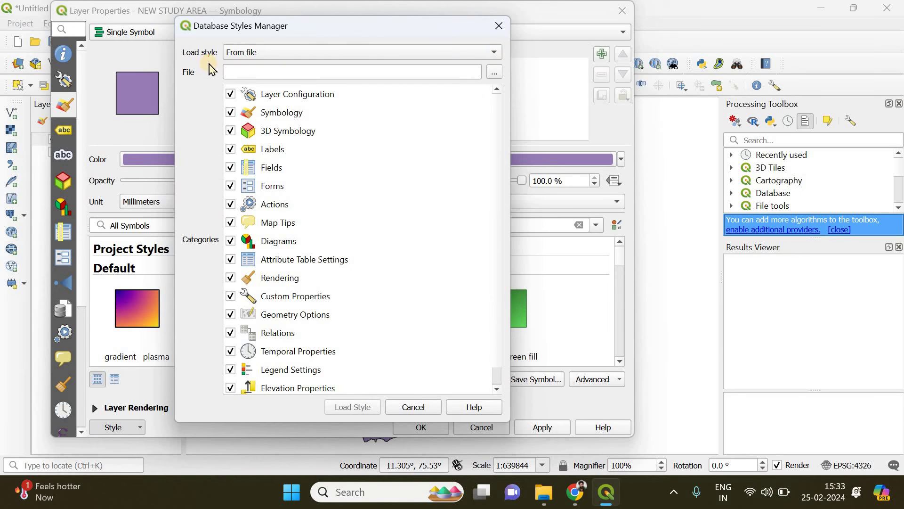
{"action": "left_click", "coordinate": [495, 72]}
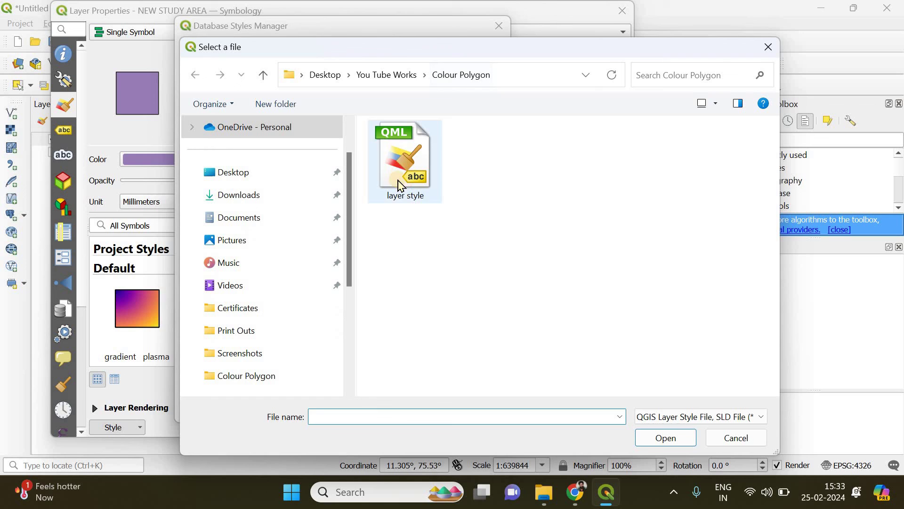
{"action": "left_click", "coordinate": [412, 184]}
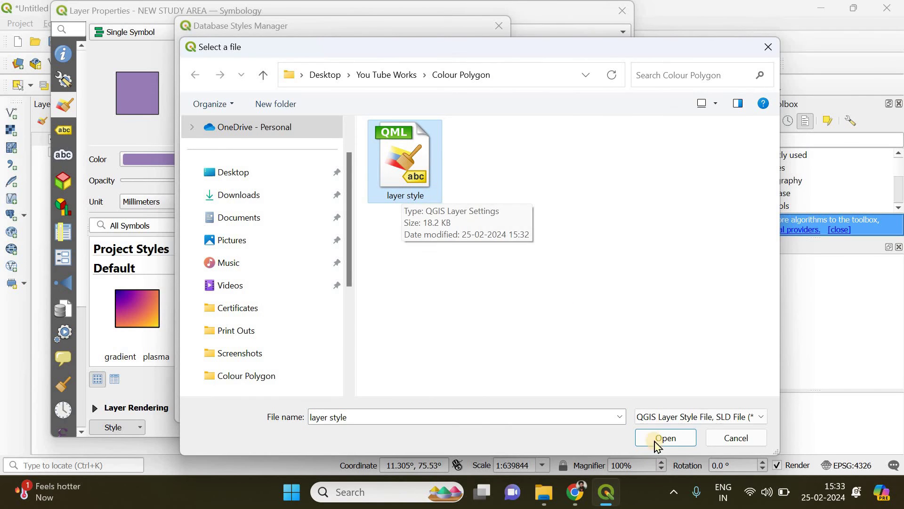
{"action": "left_click", "coordinate": [654, 439]}
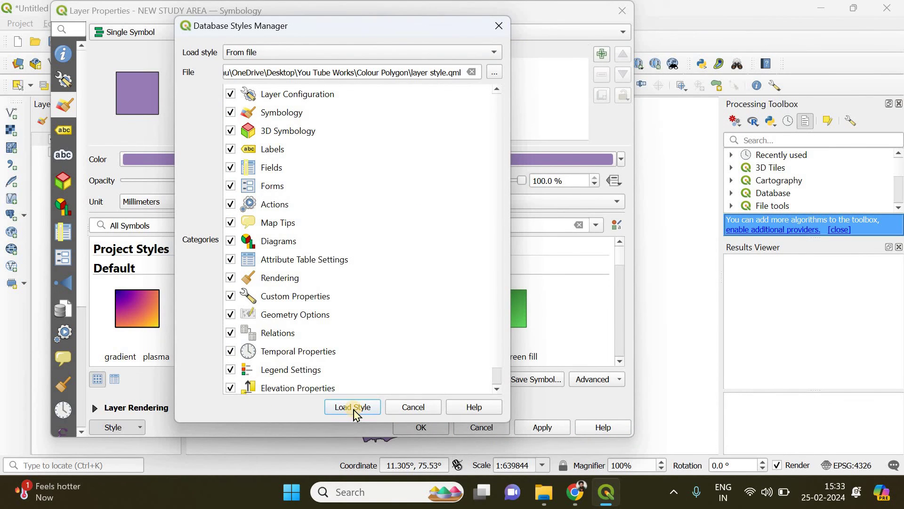
{"action": "left_click", "coordinate": [354, 408]}
{"action": "left_click", "coordinate": [545, 432]}
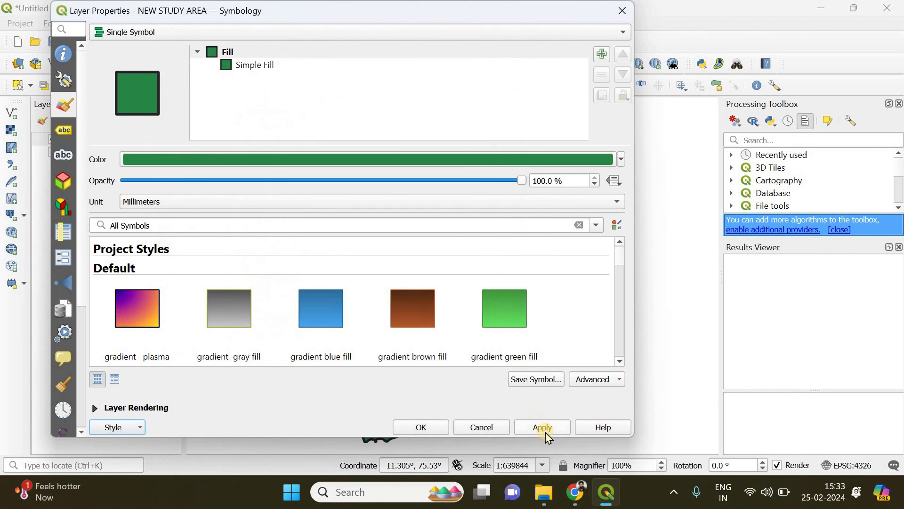
{"action": "left_click", "coordinate": [421, 427]}
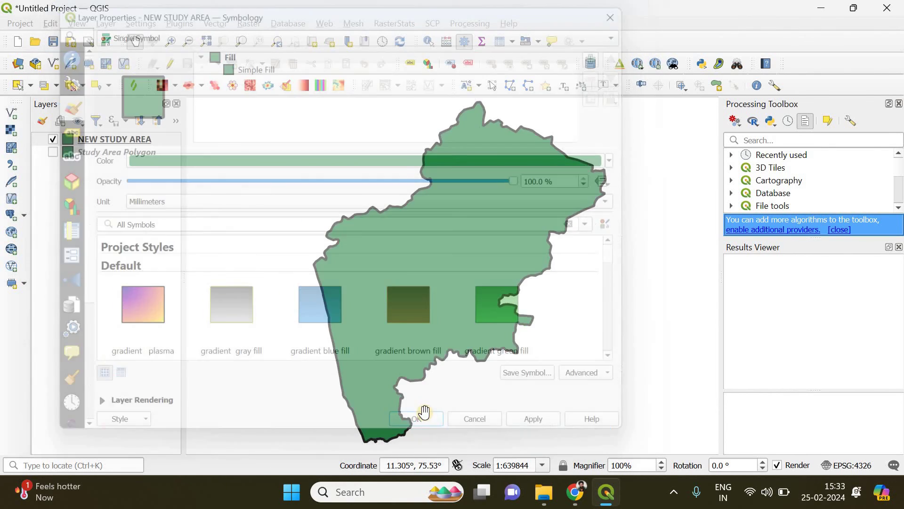